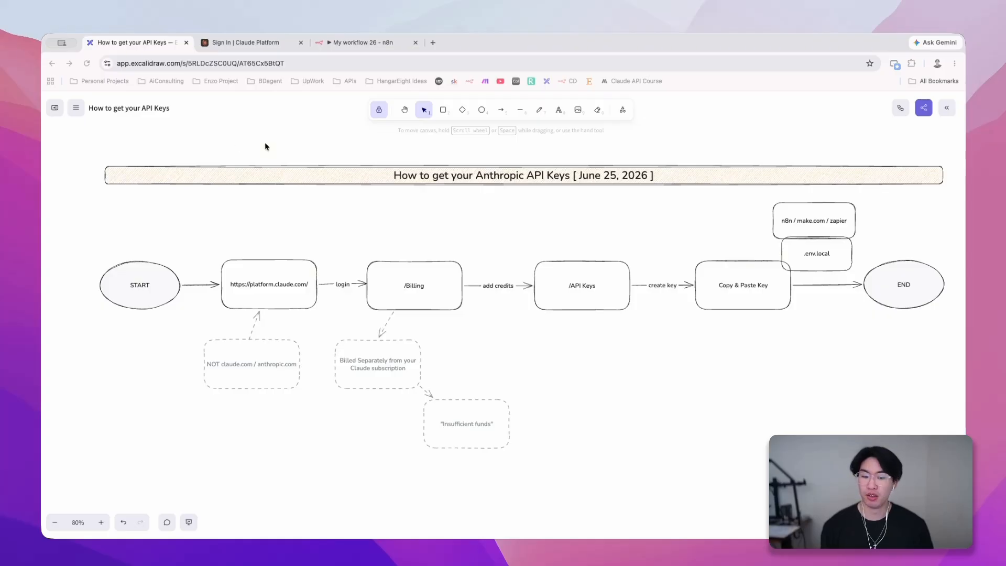
# Switch to the Claude Platform sign-in page and select its web address.
pyautogui.click(246, 44)
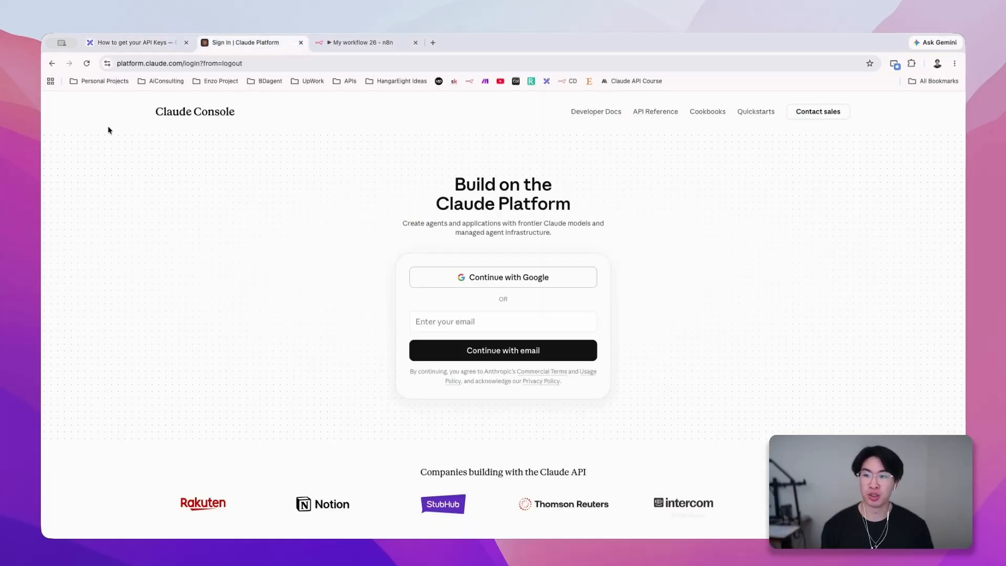
pyautogui.click(167, 64)
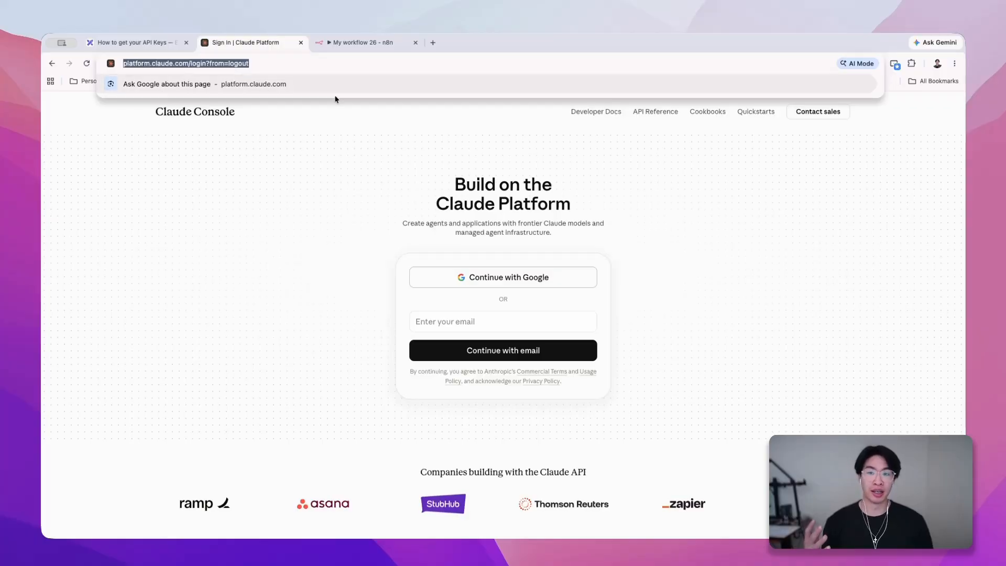
# View the claude.ai new chat page in a separate browser tab, and return to the Claude Platform sign-in page.
pyautogui.press('super+t')
pyautogui.write('clau')
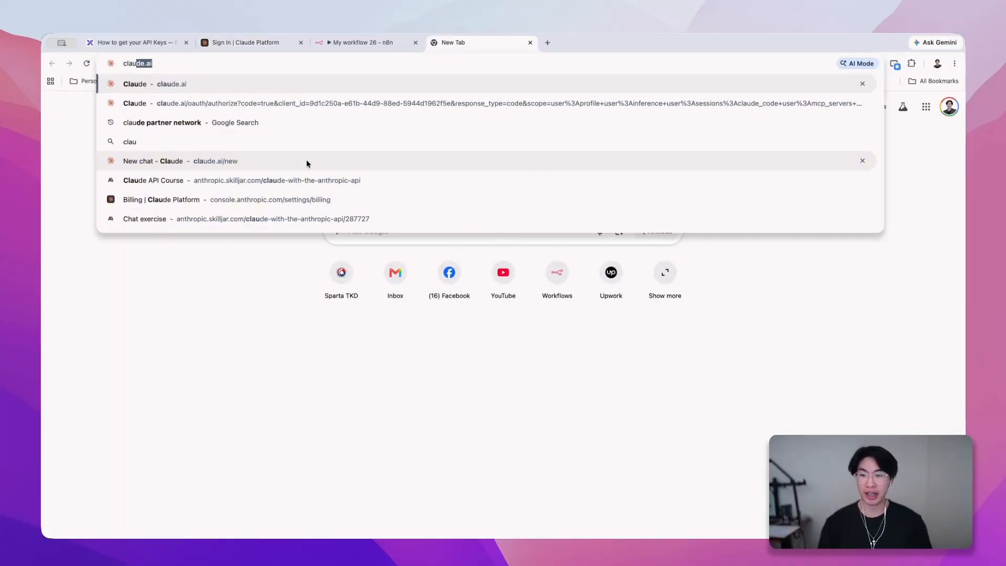
pyautogui.write('de.')
pyautogui.click(306, 161)
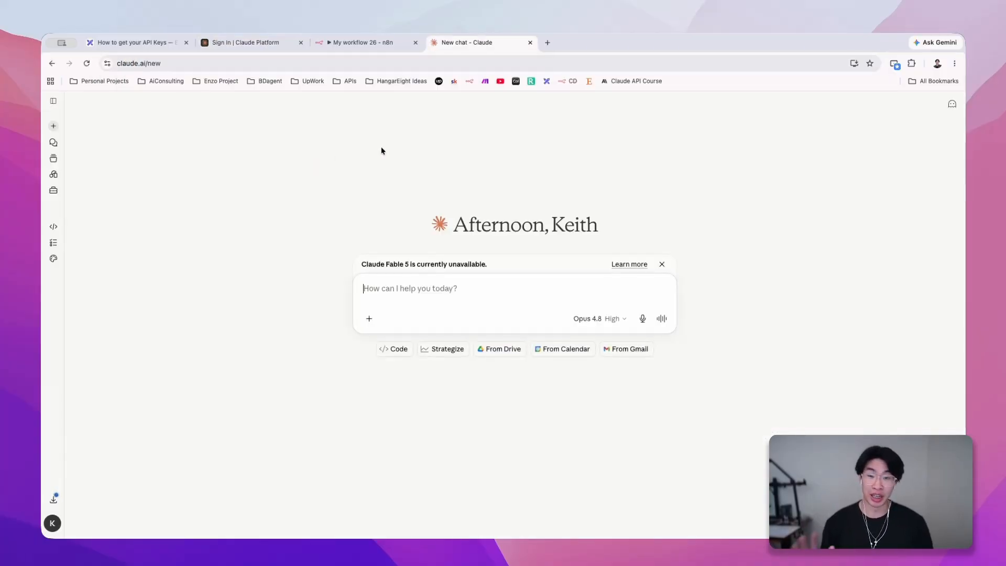
pyautogui.click(529, 42)
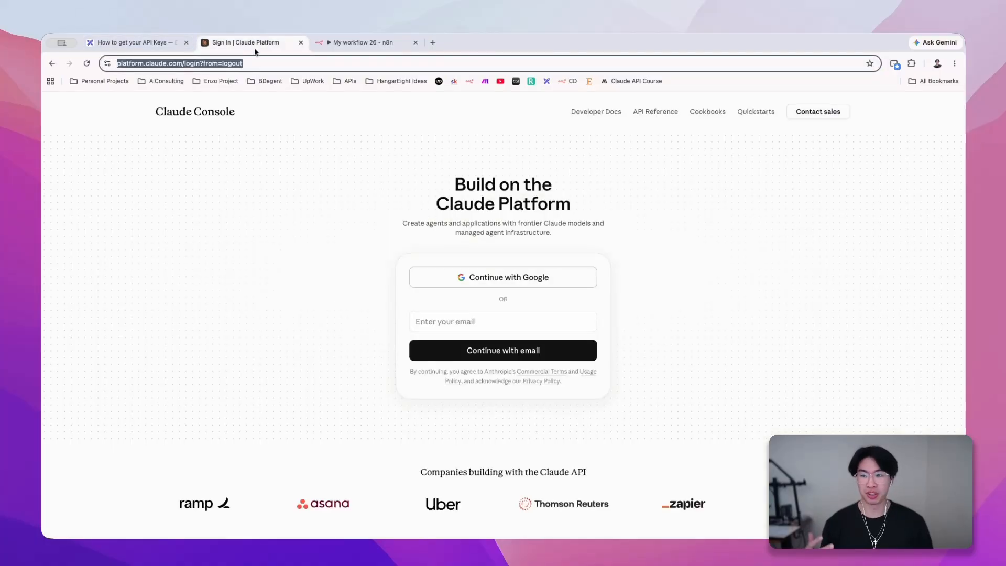
pyautogui.click(265, 198)
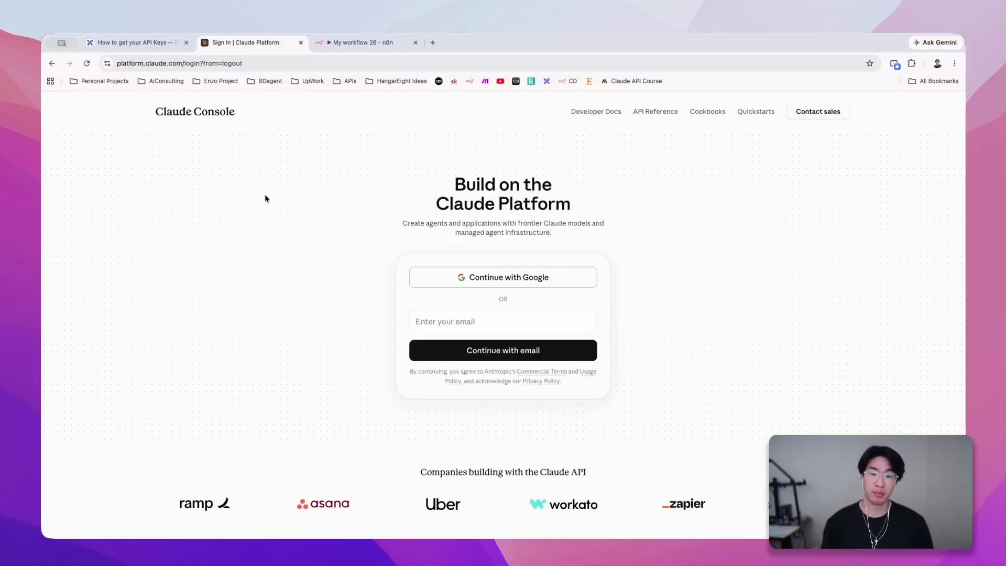
# Sign in to the Claude Console with Google and open the organization's credit and billing page.
pyautogui.click(492, 286)
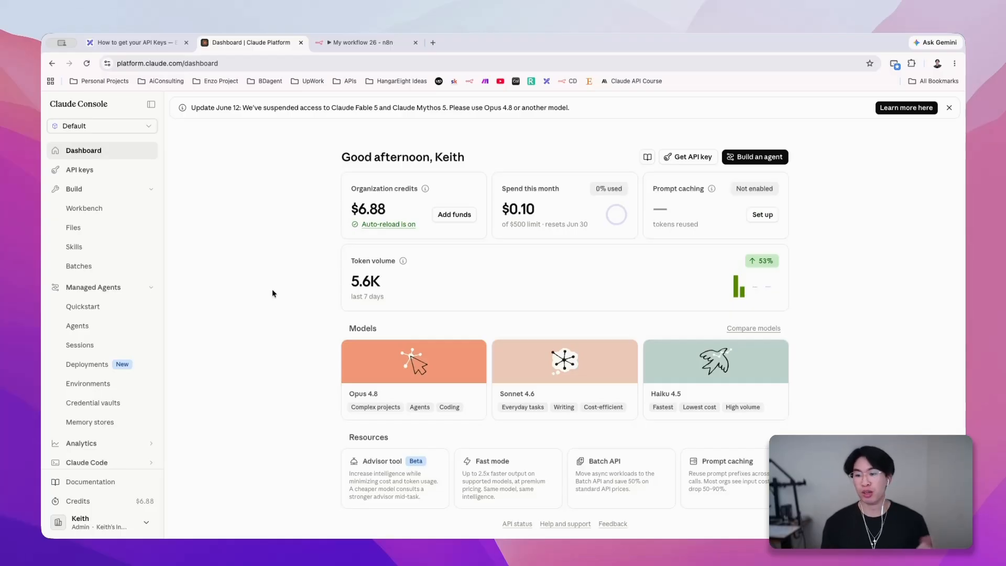
pyautogui.click(78, 501)
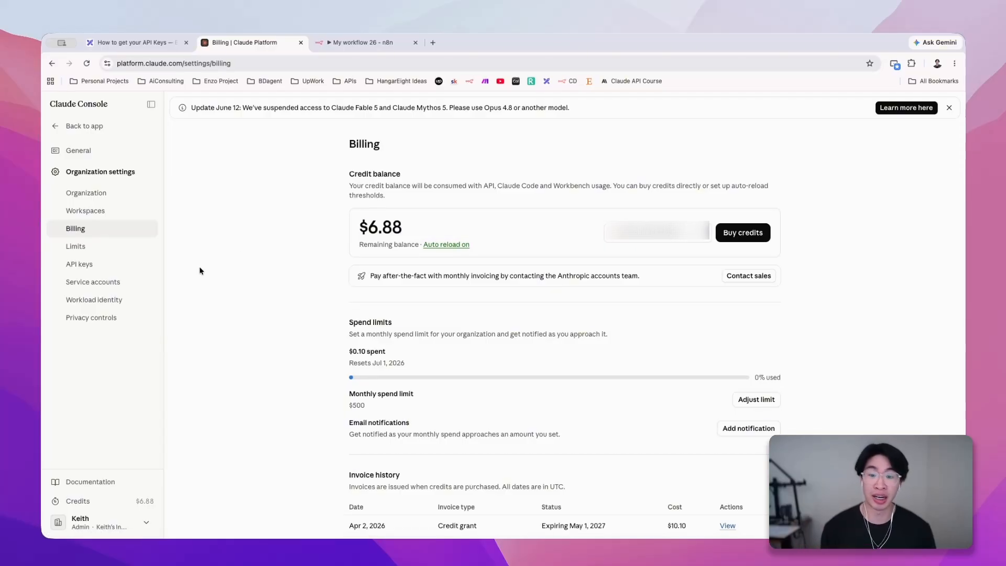
# Create an API key named "n8n /claude code (6/25/2026)" in the Default workspace of the organization.
pyautogui.click(116, 264)
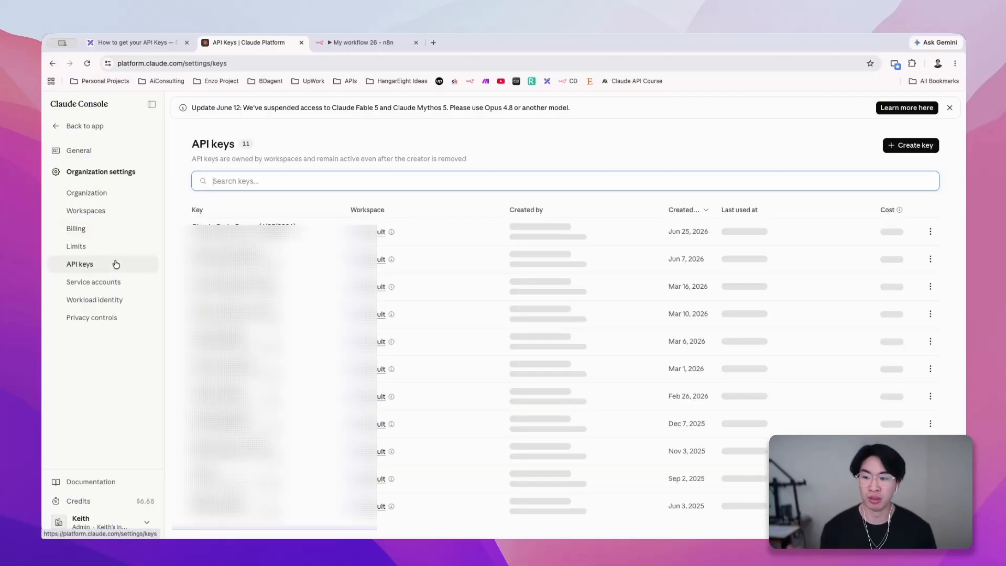
pyautogui.click(918, 145)
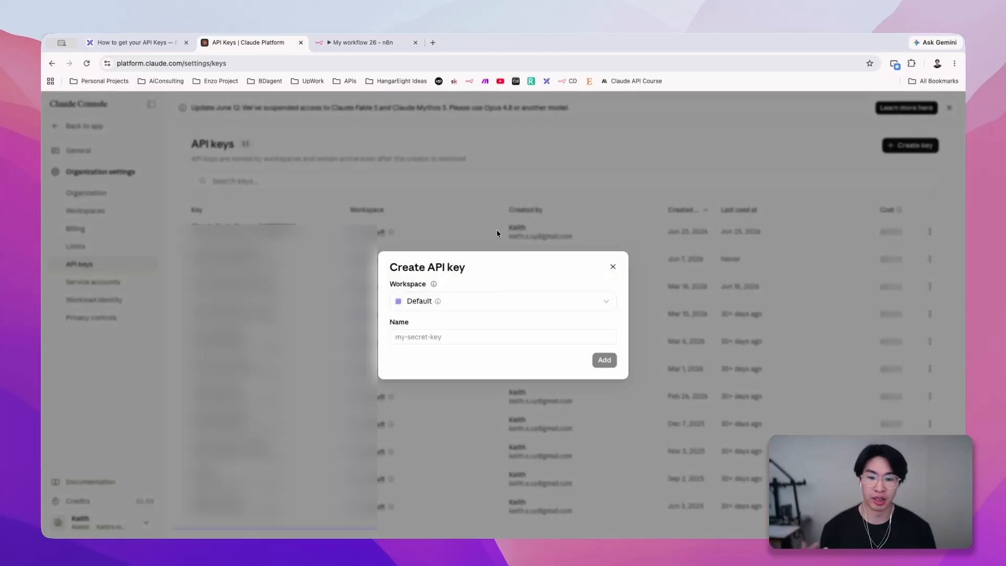
pyautogui.click(435, 336)
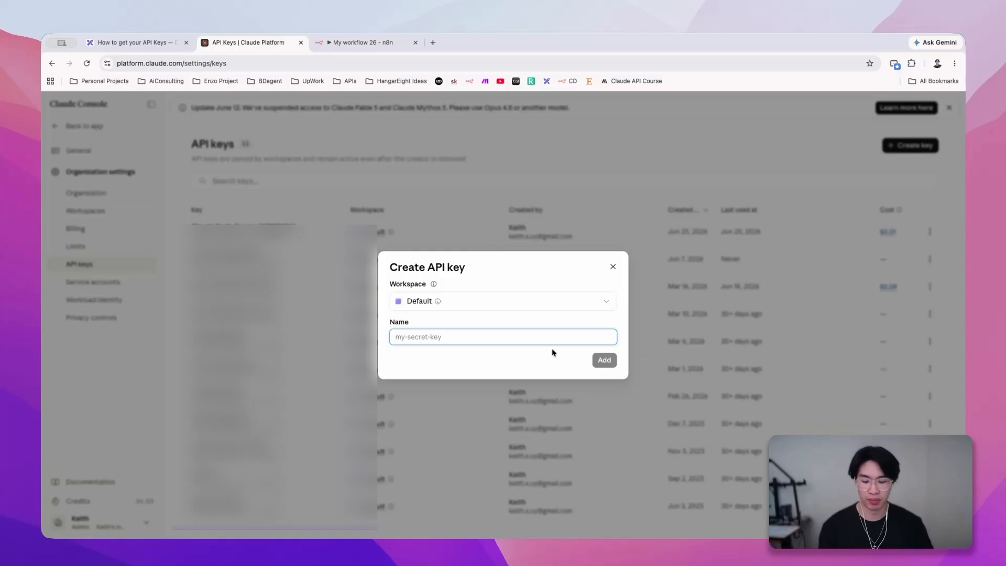
pyautogui.write('n8n')
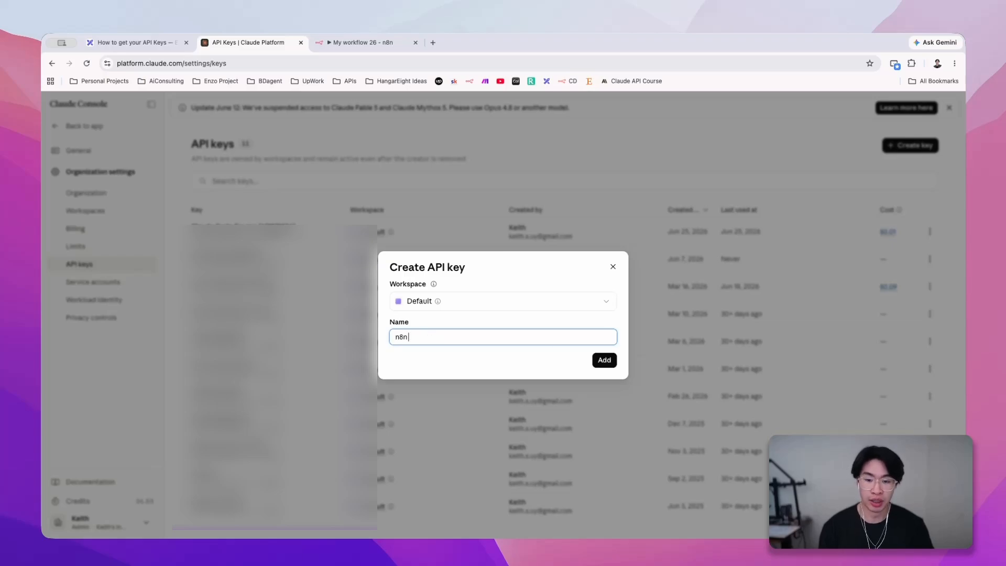
pyautogui.write(' /claude code (6/')
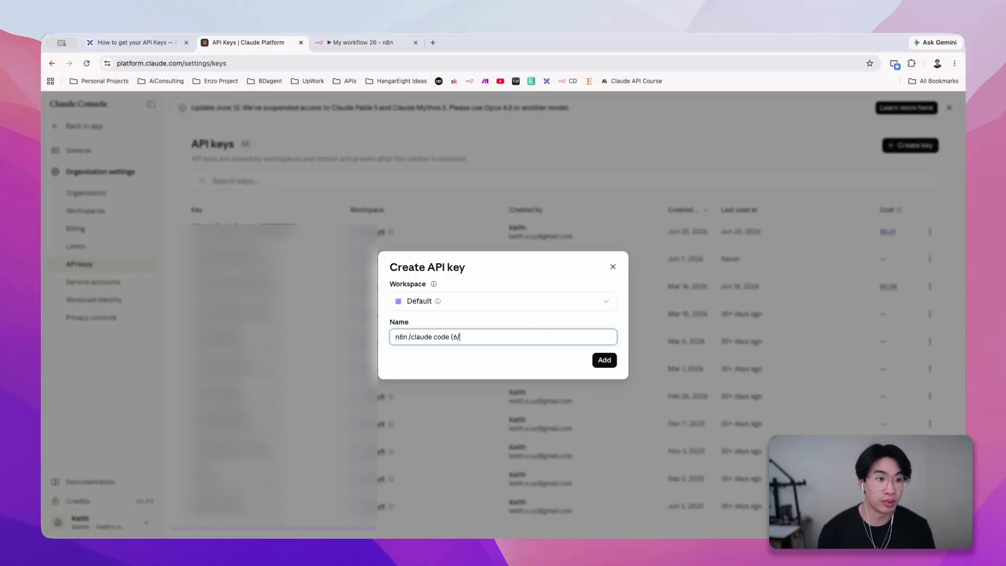
pyautogui.write('25/2')
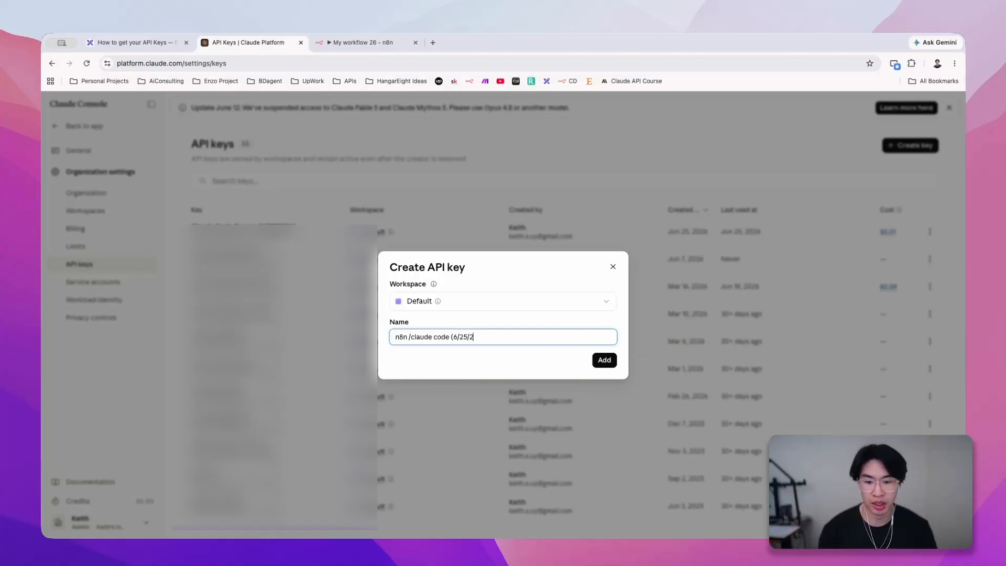
pyautogui.write('0265')
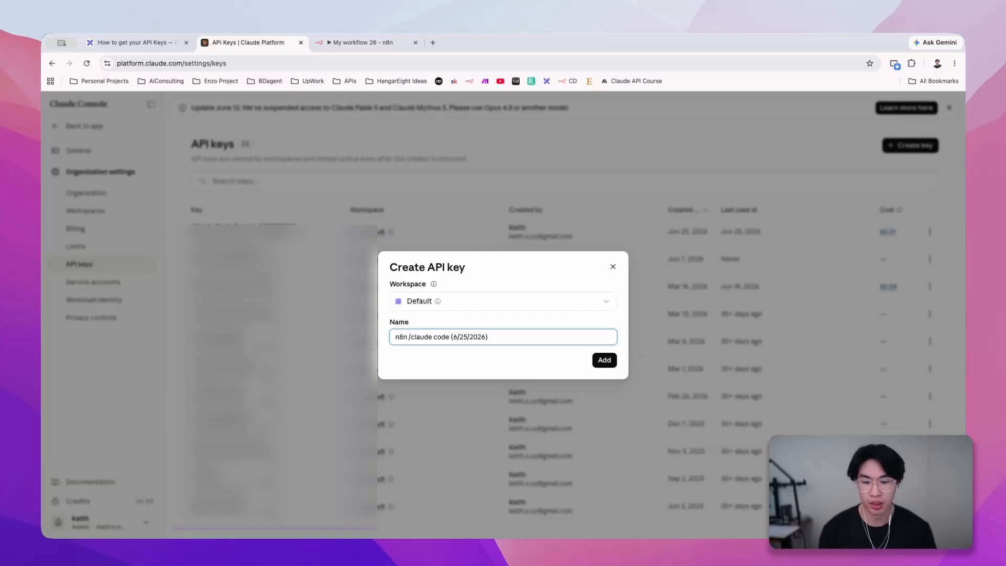
pyautogui.click(604, 360)
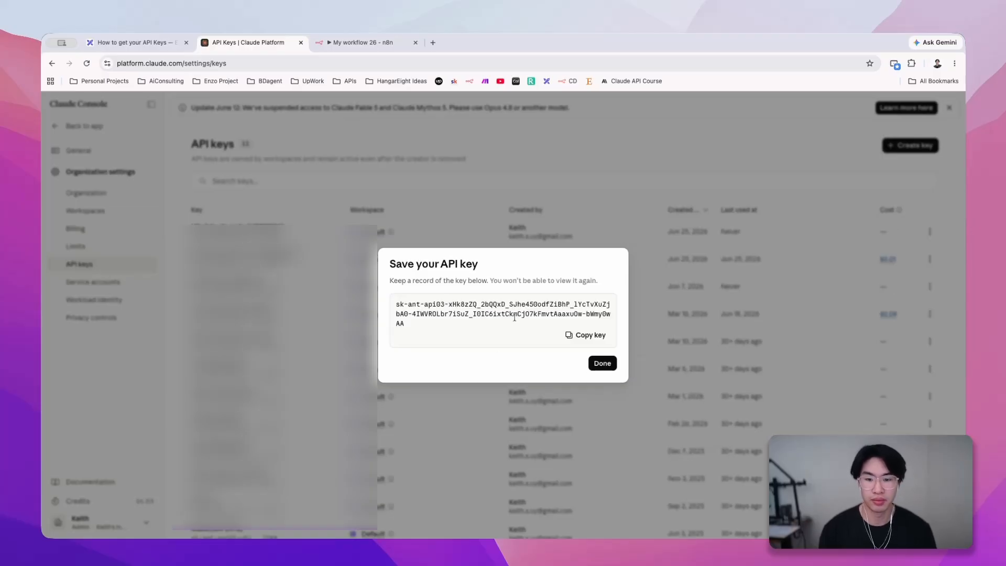
# Copy the newly generated API key from the save dialog.
pyautogui.tripleClick(413, 329)
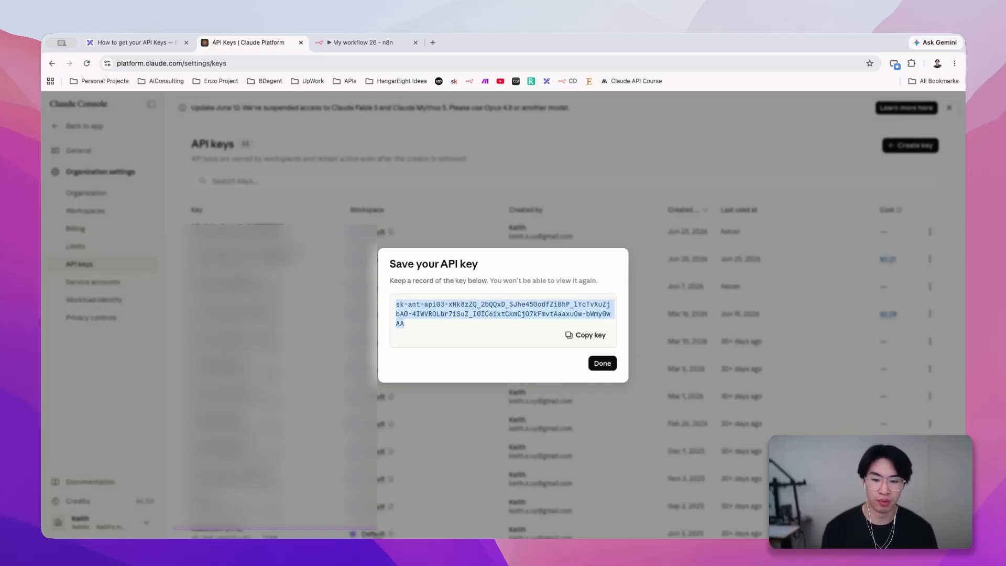
pyautogui.click(485, 334)
pyautogui.click(585, 335)
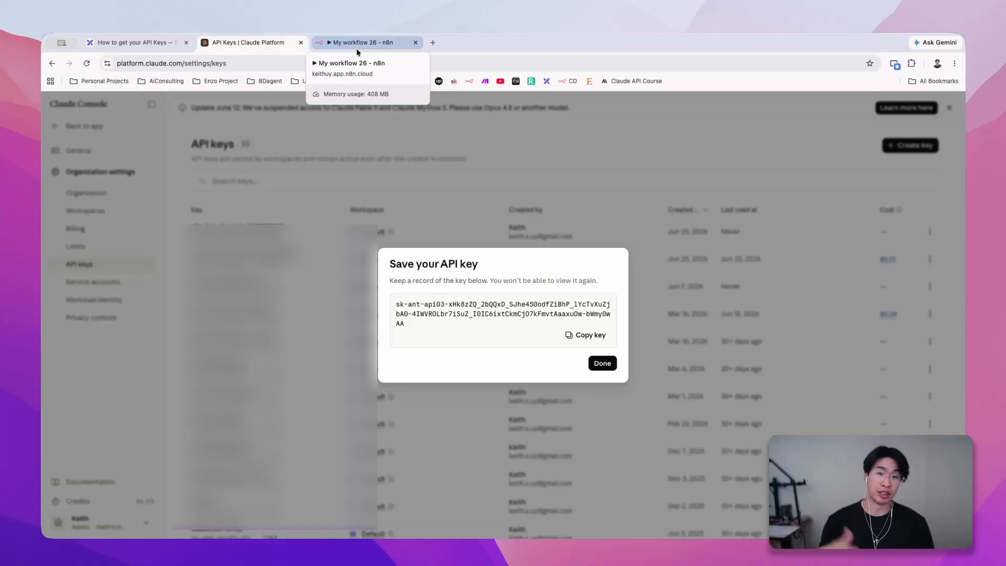
# Switch to the n8n workflow "My workflow 26" and inspect its nodes and the Anthropic Chat Model's parameters.
pyautogui.click(356, 46)
pyautogui.click(766, 271)
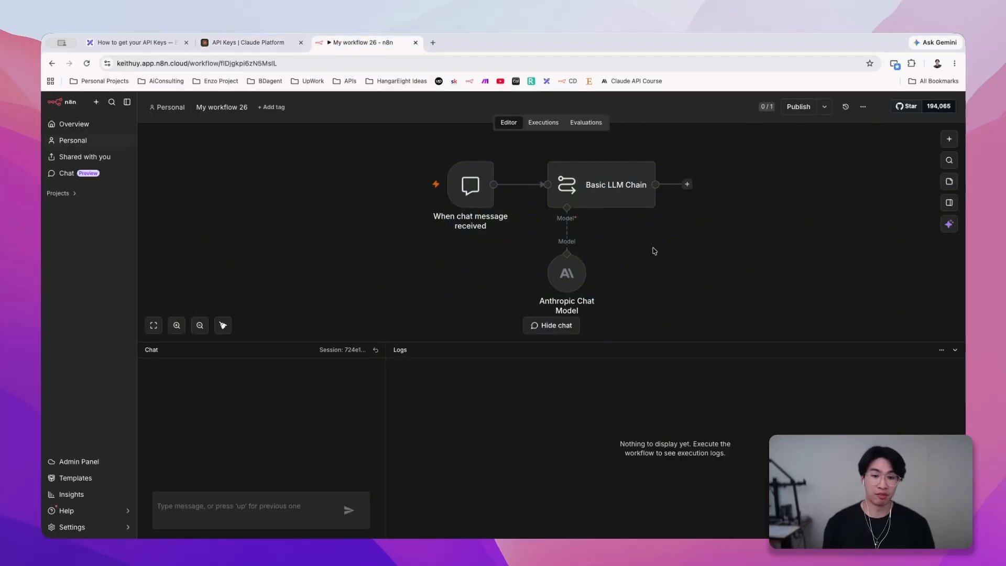
pyautogui.moveTo(377, 148); pyautogui.dragTo(826, 323)
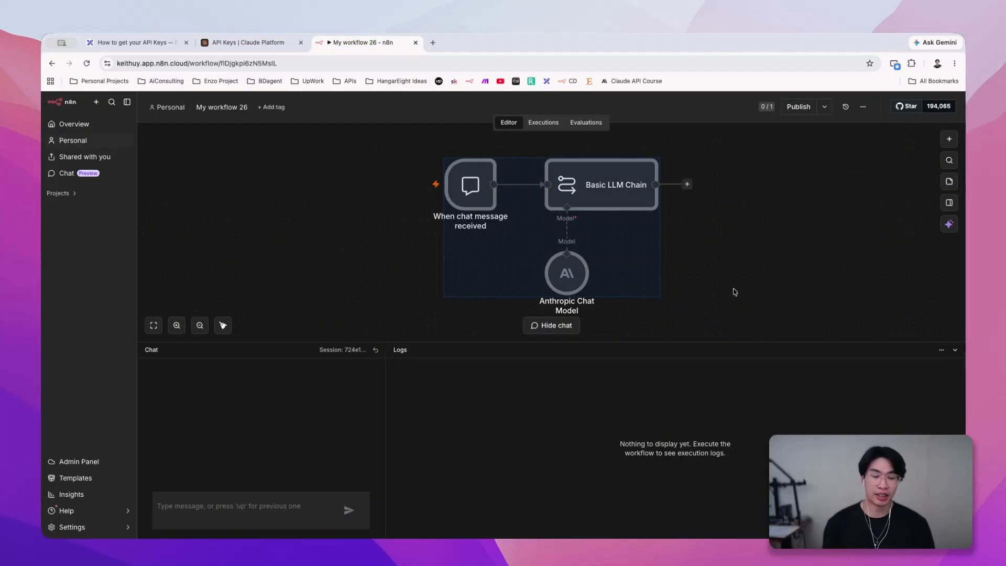
pyautogui.click(734, 287)
pyautogui.moveTo(564, 282)
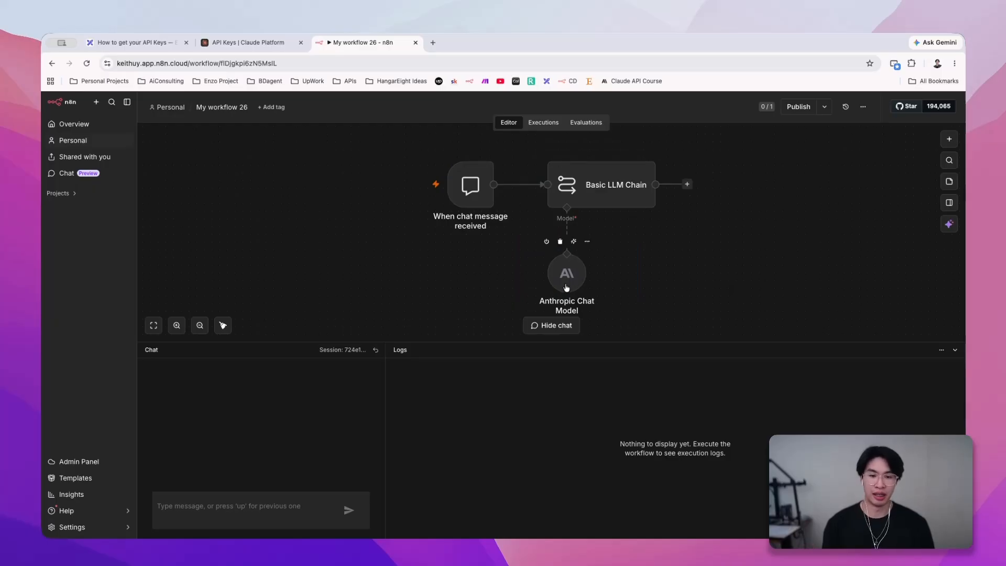
pyautogui.doubleClick(566, 287)
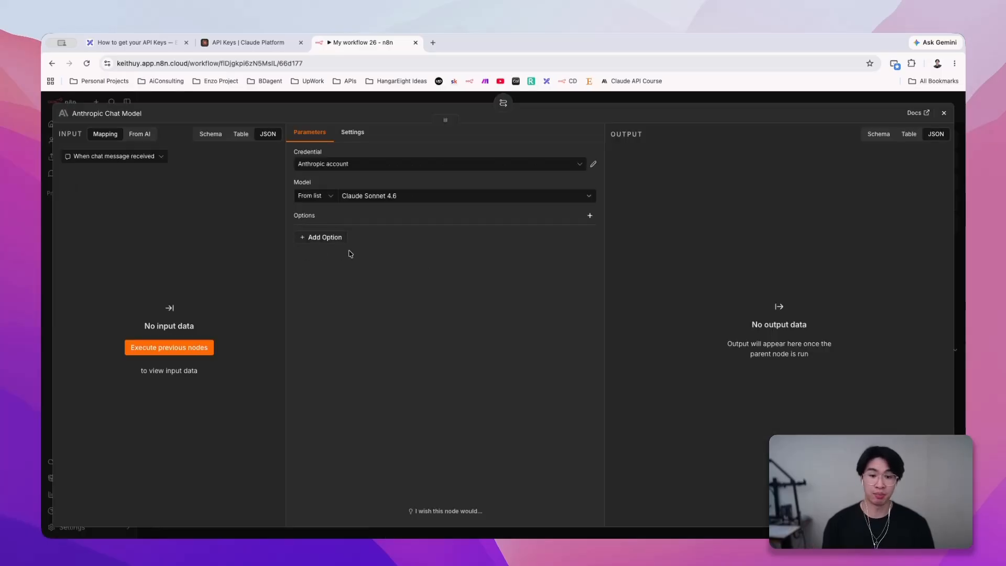
pyautogui.click(488, 98)
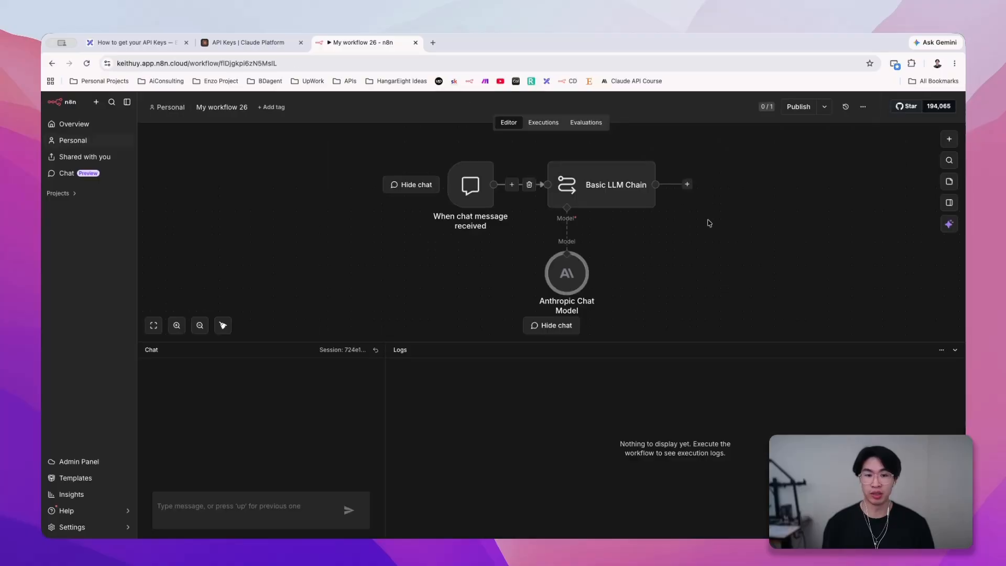
# Start a new Anthropic credential from the Anthropic Chat Model node and paste the copied key as its API Key.
pyautogui.doubleClick(567, 286)
pyautogui.click(565, 165)
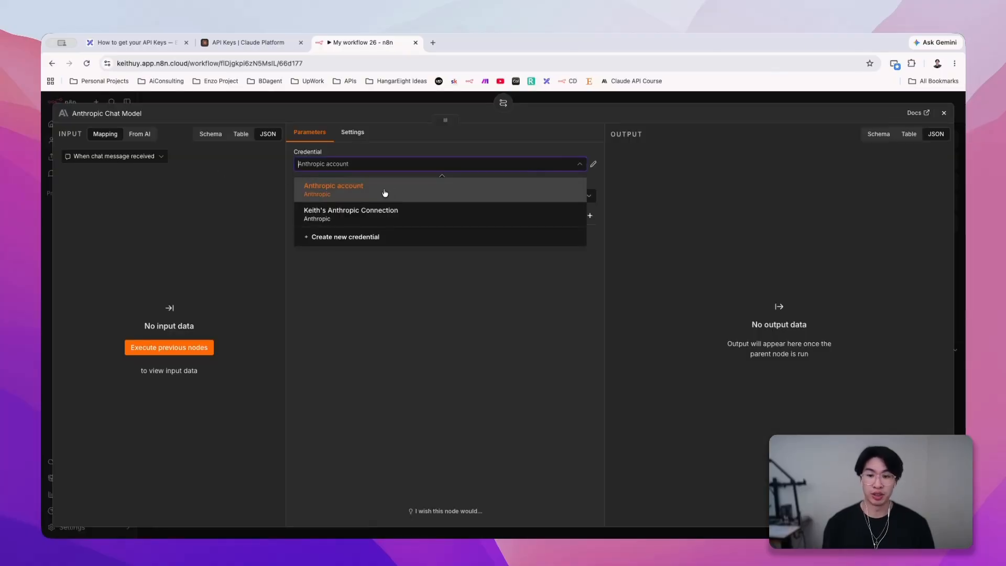
pyautogui.click(359, 238)
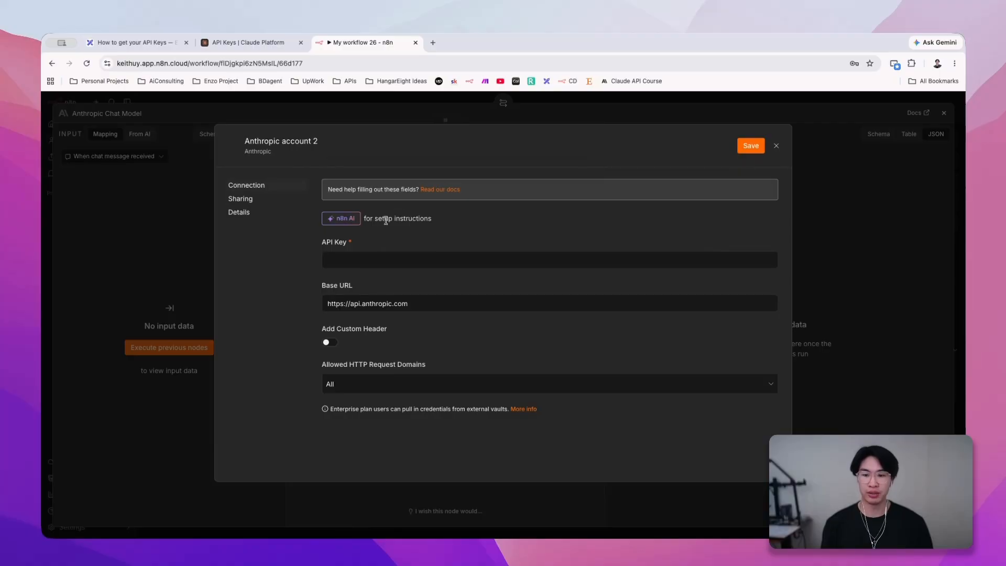
pyautogui.click(408, 262)
pyautogui.press('super+v')
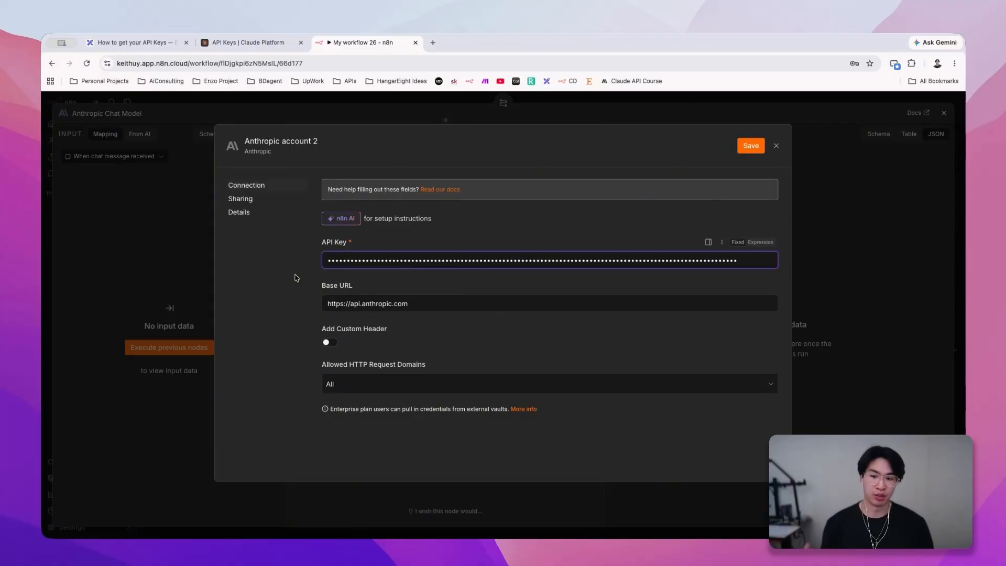
# Name the credential "n8n / claude code connection (6/25/2026)" and save it, dismissing the browser's password update offer.
pyautogui.click(293, 140)
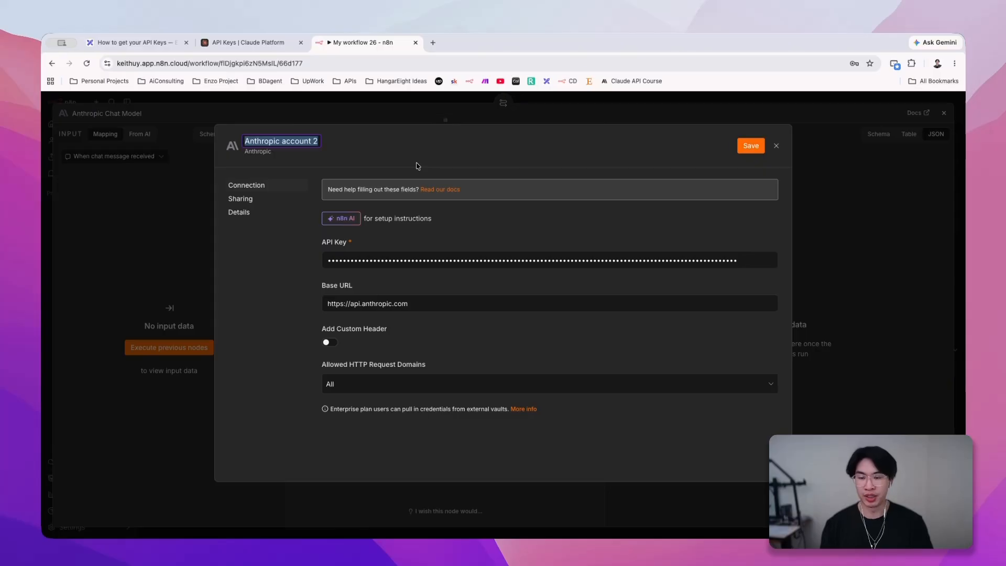
pyautogui.write('n8n')
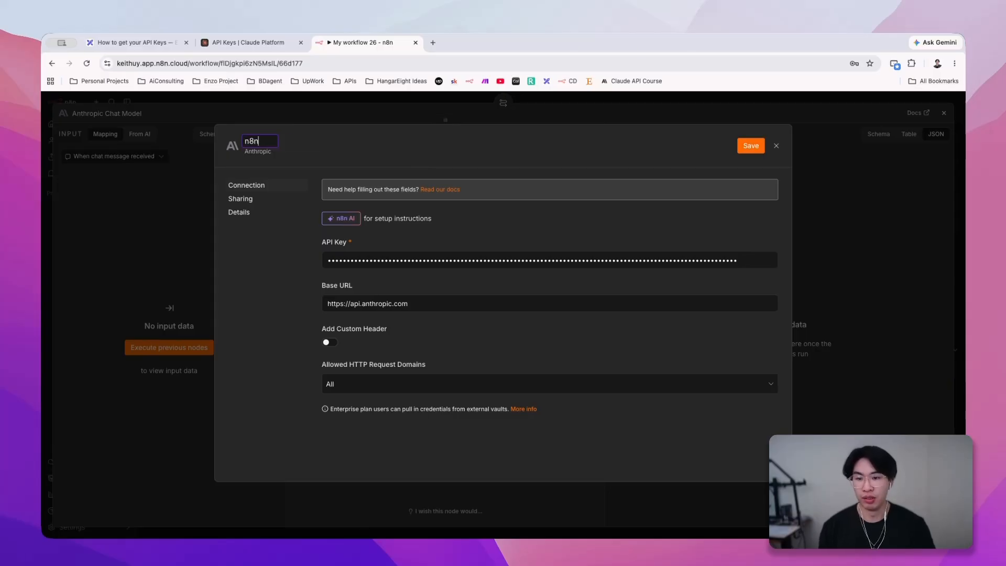
pyautogui.write(' / claude cod')
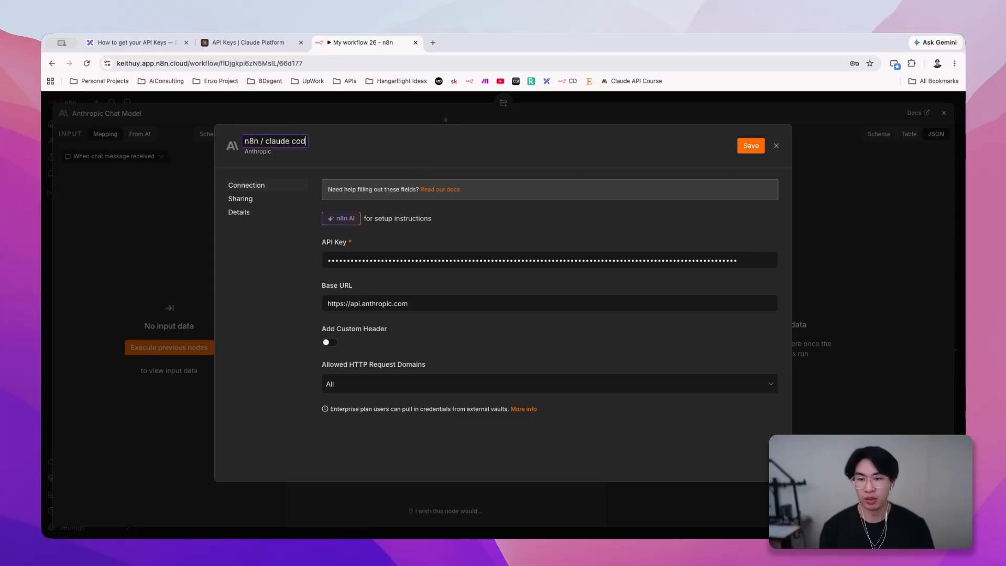
pyautogui.write('e connection ')
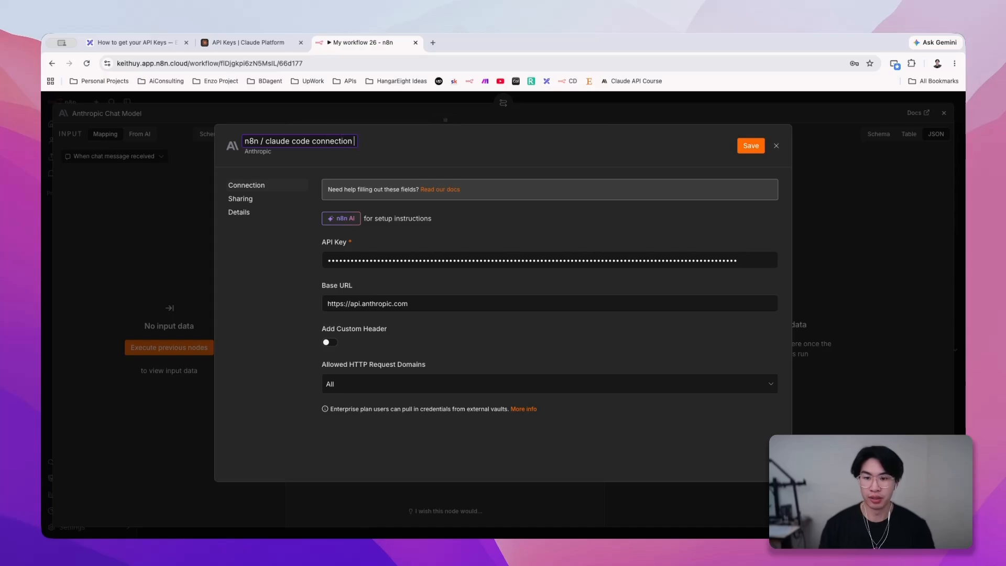
pyautogui.write('(2/26')
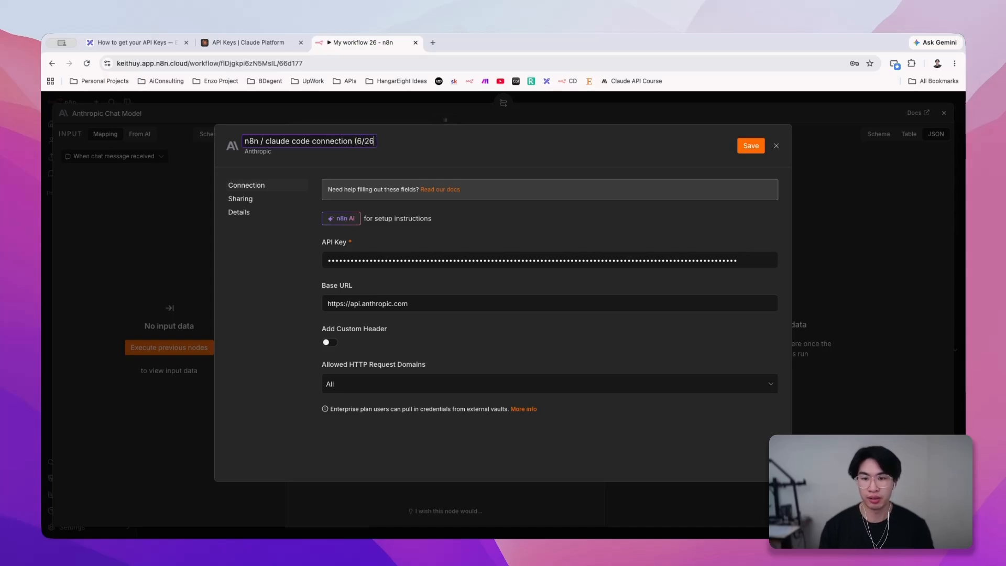
pyautogui.write('5/2026)')
pyautogui.click(750, 145)
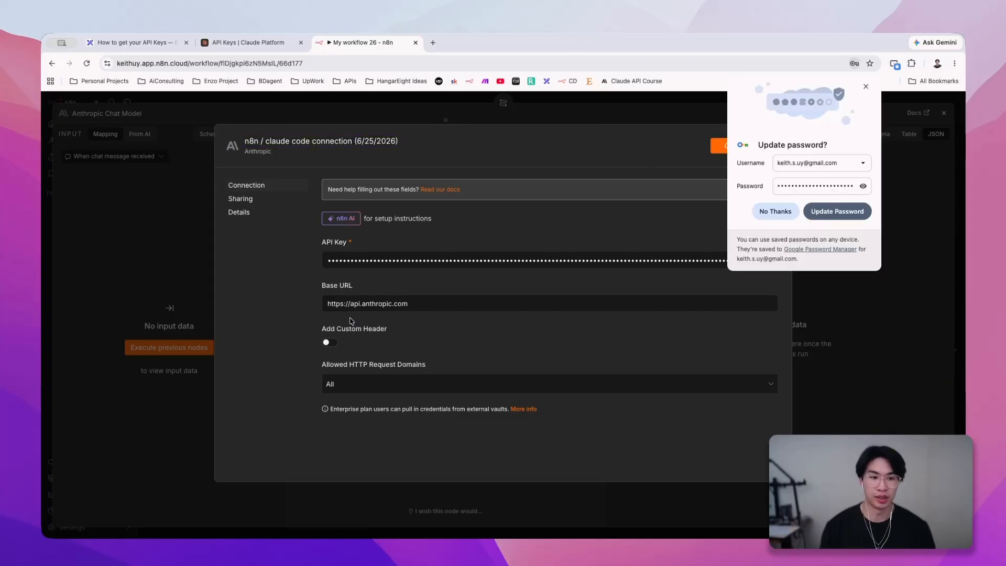
pyautogui.click(864, 87)
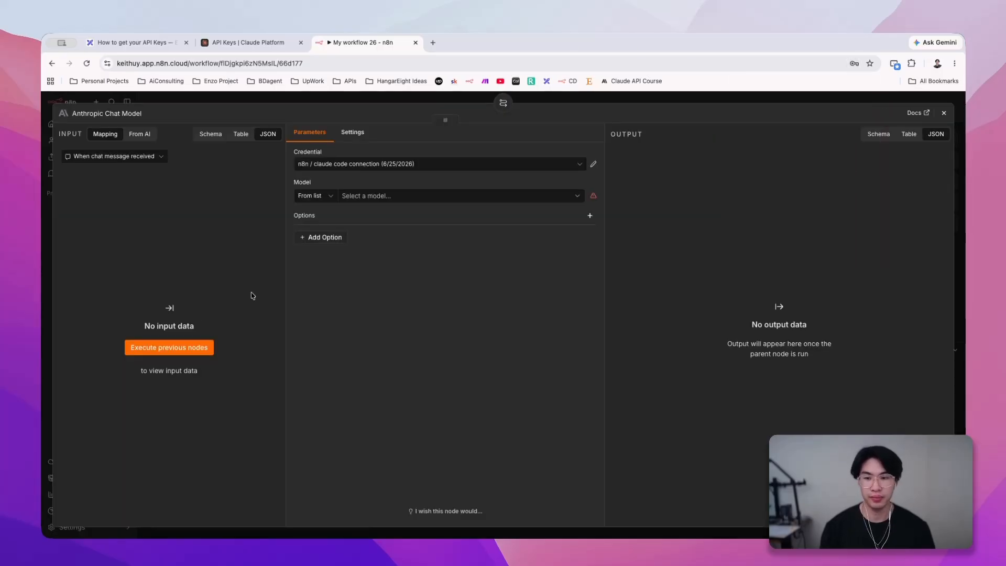
# Set the Anthropic Chat Model node's model to Claude Opus 4.8.
pyautogui.click(438, 196)
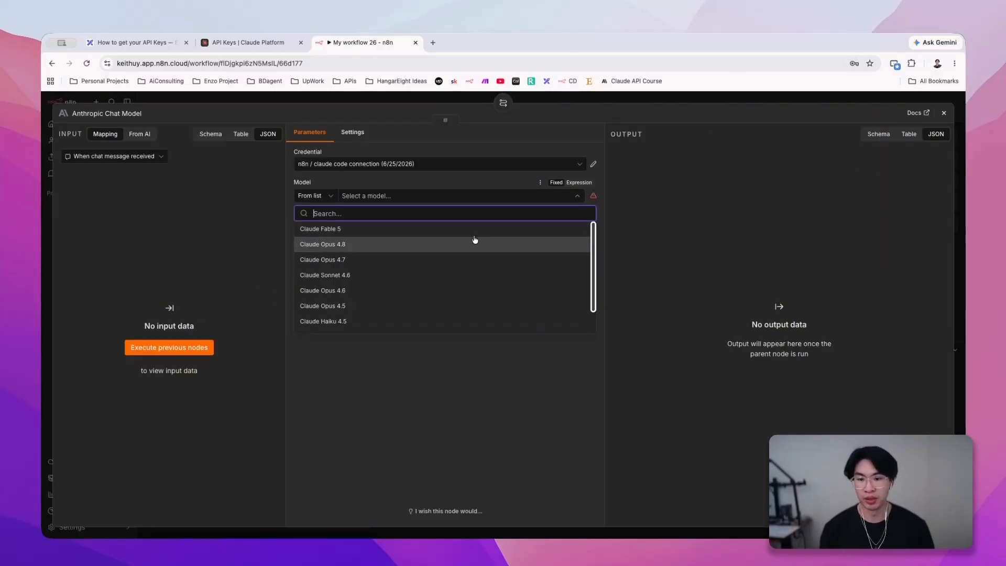
pyautogui.click(450, 244)
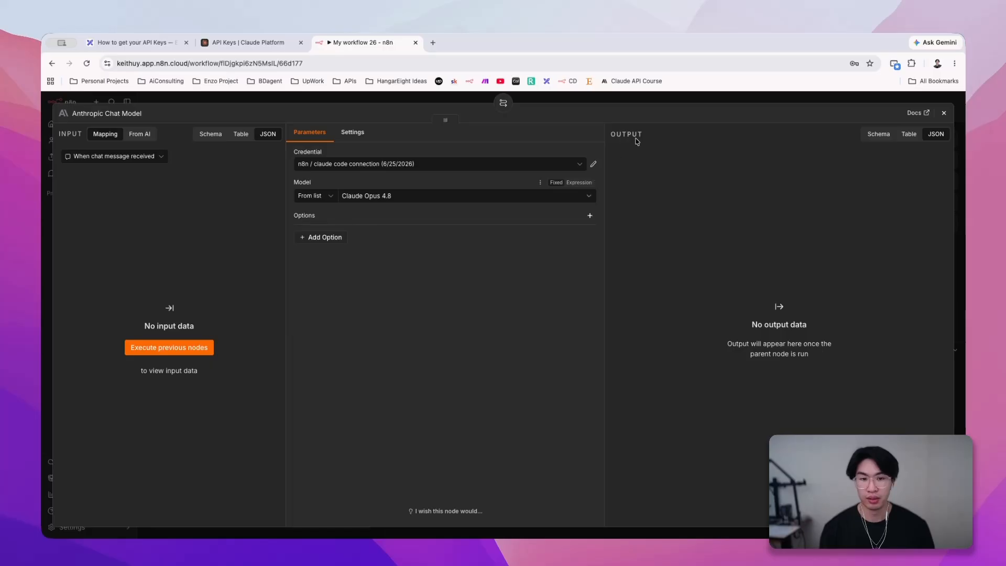
# Change the Anthropic Chat Model node's model to Claude Sonnet 4.6 and return to the workflow canvas.
pyautogui.click(409, 197)
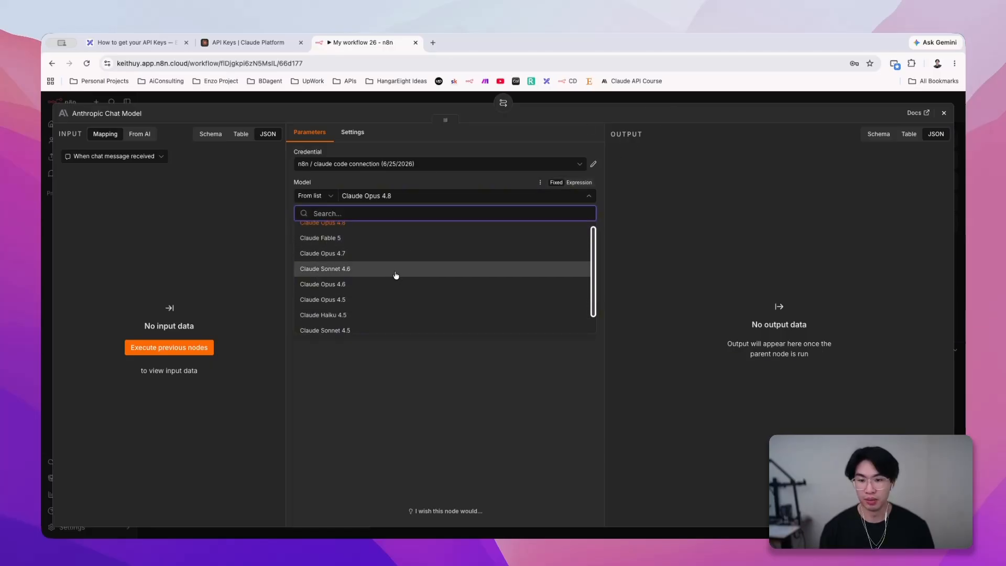
pyautogui.click(397, 274)
pyautogui.click(627, 101)
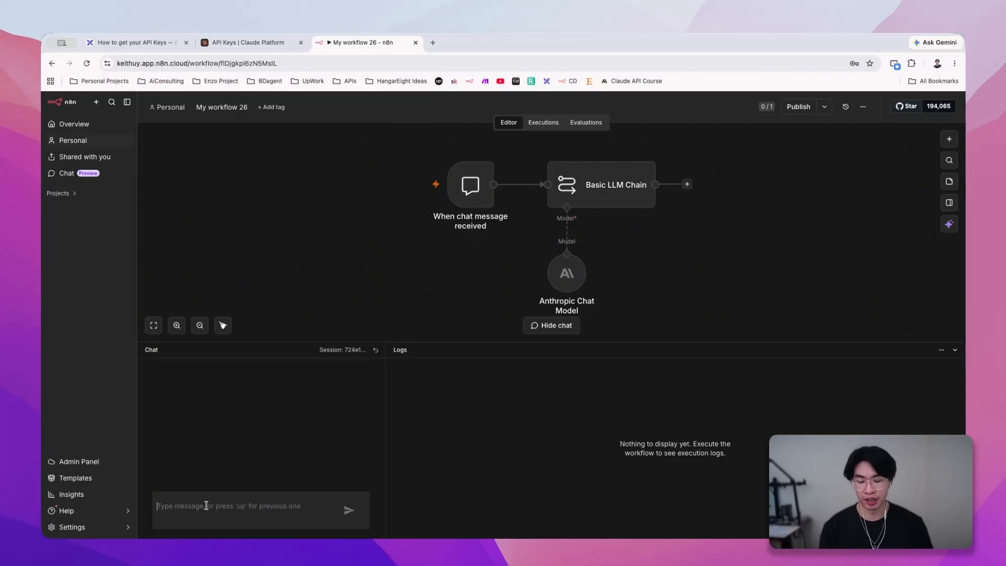
# Test the workflow by sending the chat message "Hey there" and highlight the model's reply.
pyautogui.write('Hey there')
pyautogui.press('Return')
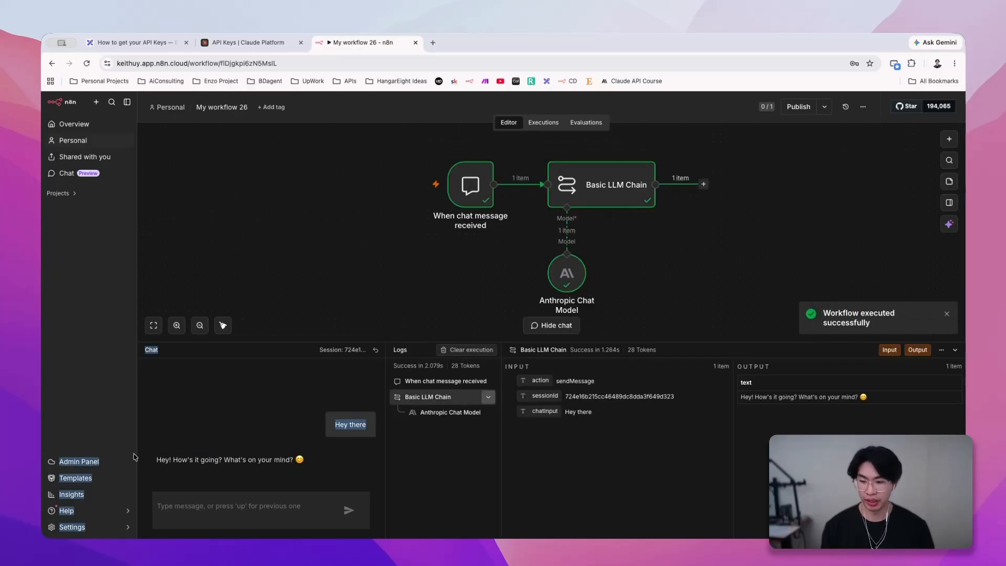
pyautogui.moveTo(149, 459); pyautogui.dragTo(329, 462)
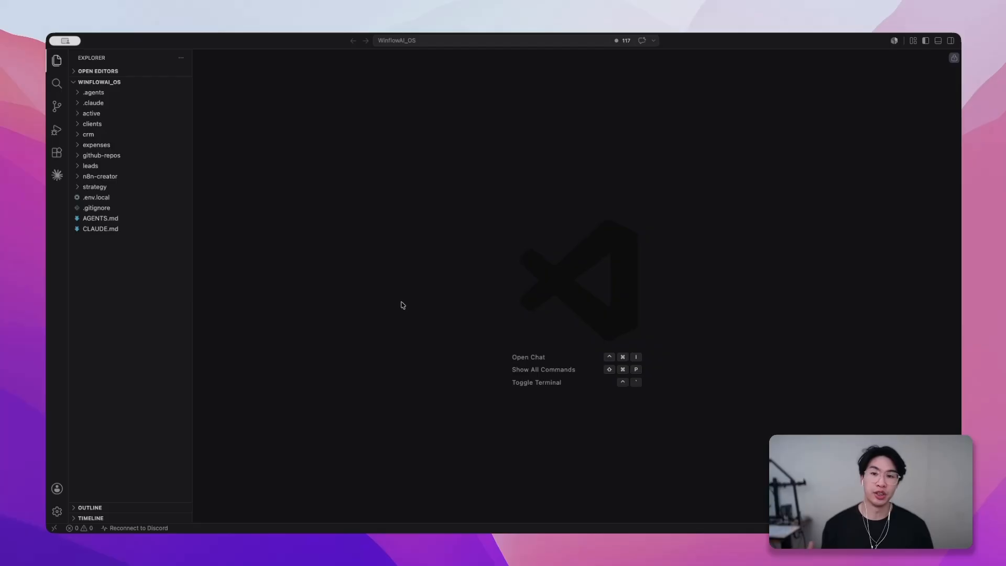
# Switch to the WinflowAI_OS project in VS Code and create a new file named .env in its root folder.
pyautogui.rightClick(148, 263)
pyautogui.click(199, 270)
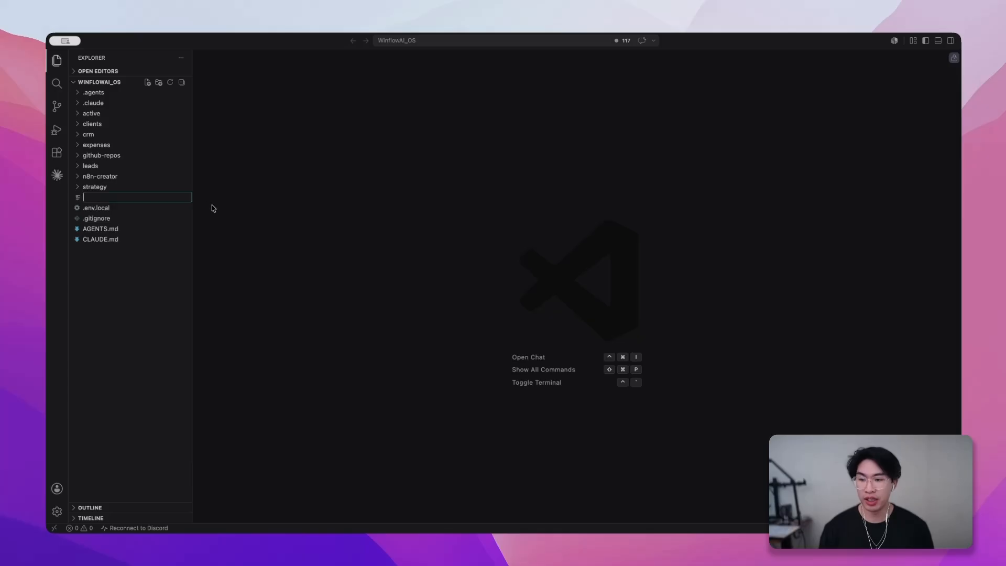
pyautogui.write('.env')
pyautogui.press('Return')
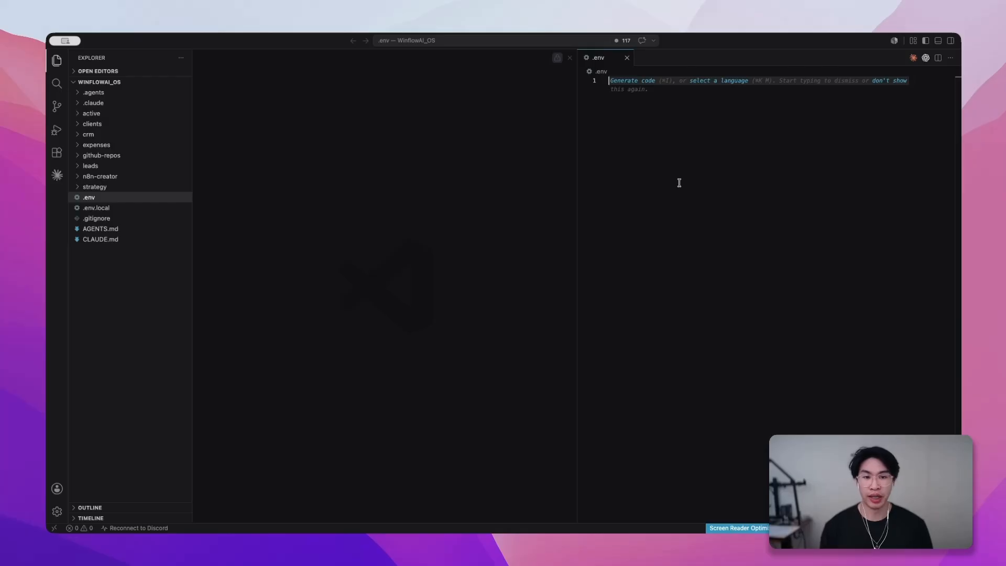
# Write the variable assignment ANTHROPIC_API_KEY= on the first line of the .env file.
pyautogui.press('capslock')
pyautogui.write('ANTRH')
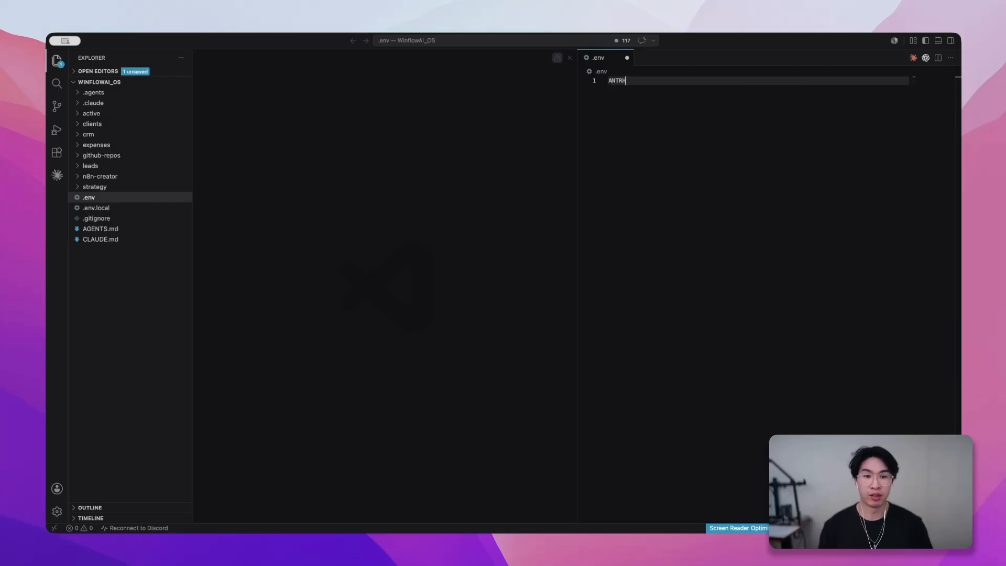
pyautogui.press('BackSpace')
pyautogui.press('BackSpace')
pyautogui.write('H')
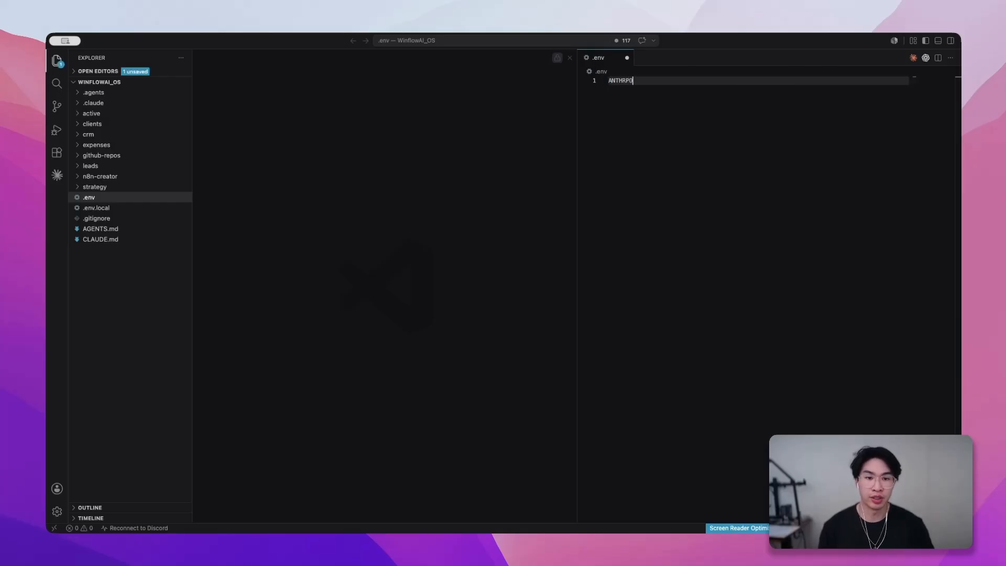
pyautogui.write('ROPIC_API_KEY=')
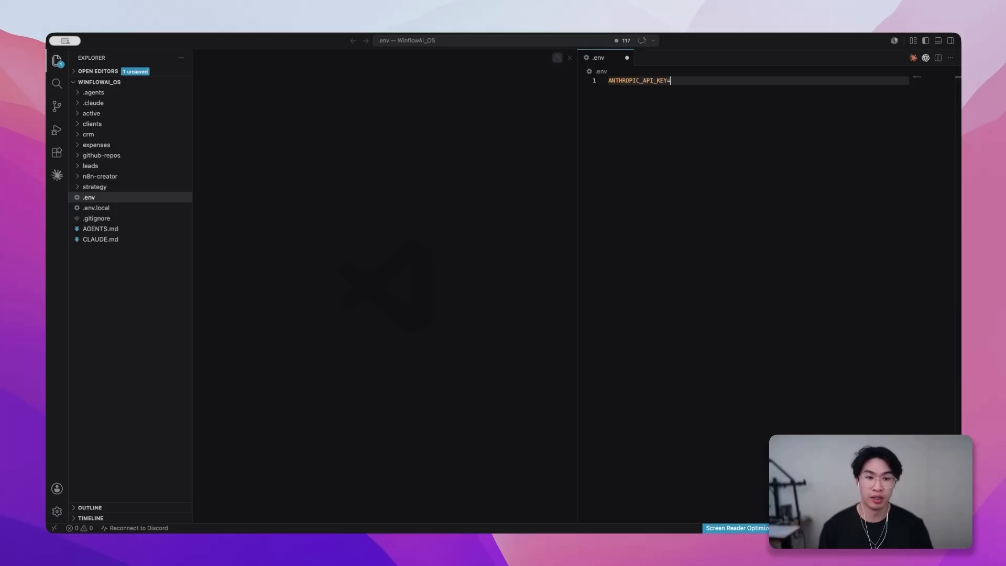
pyautogui.press('capslock')
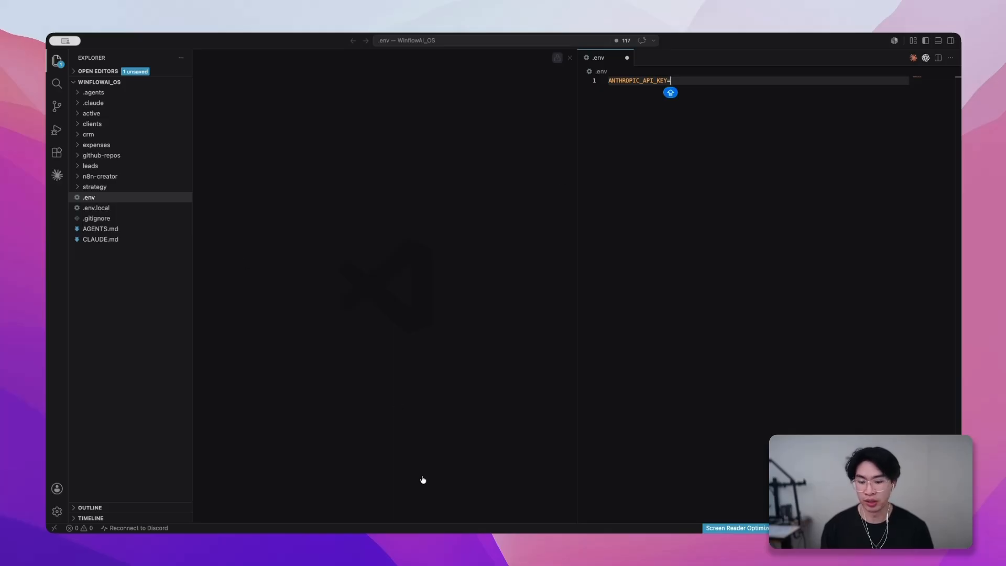
# Paste the copied Anthropic API key as the value of ANTHROPIC_API_KEY in the .env file.
pyautogui.click(411, 303)
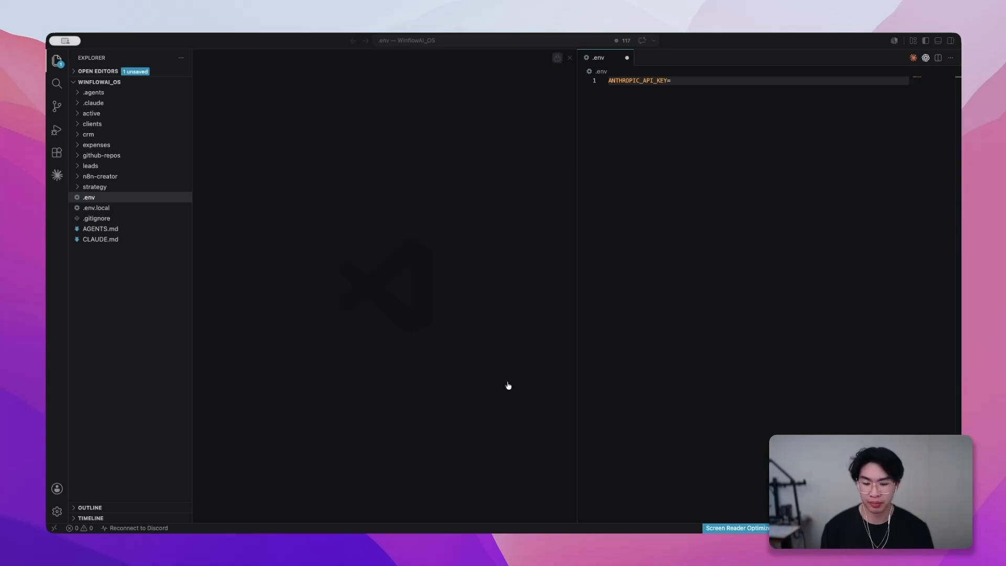
pyautogui.press('super+Tab')
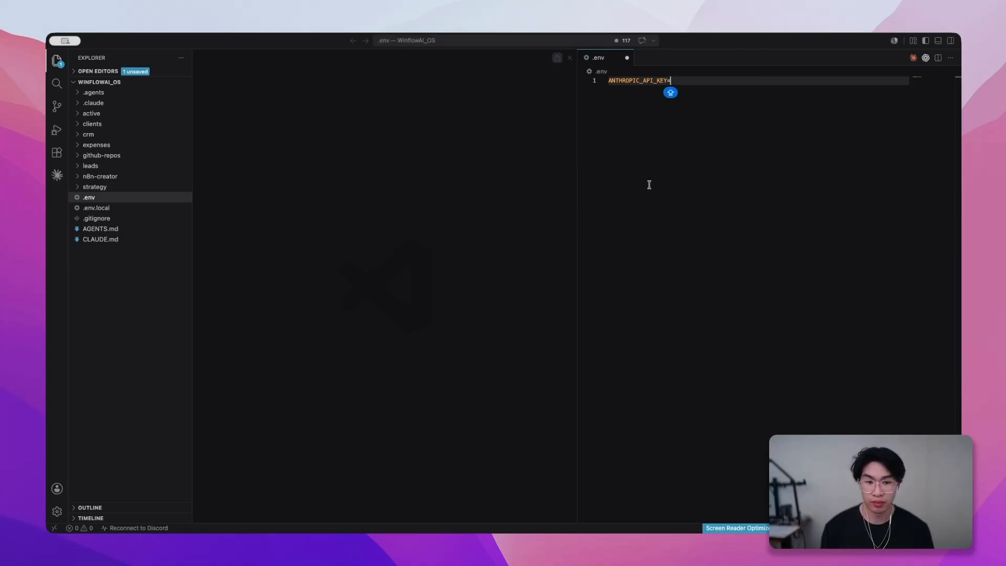
pyautogui.press('super+v')
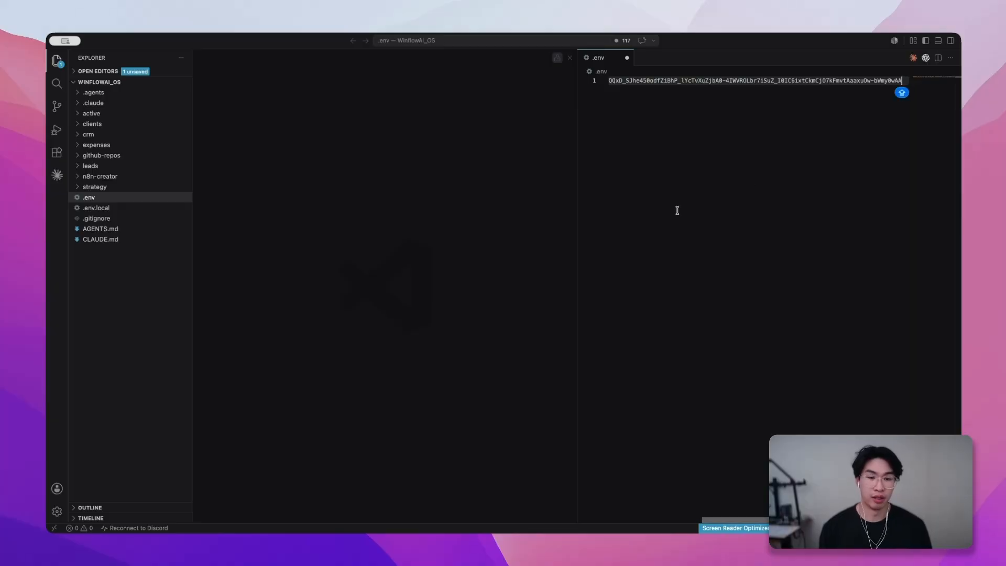
# Open a terminal in the empty editor group beside .env and start Claude Code in it.
pyautogui.click(489, 186)
pyautogui.rightClick(356, 97)
pyautogui.click(401, 133)
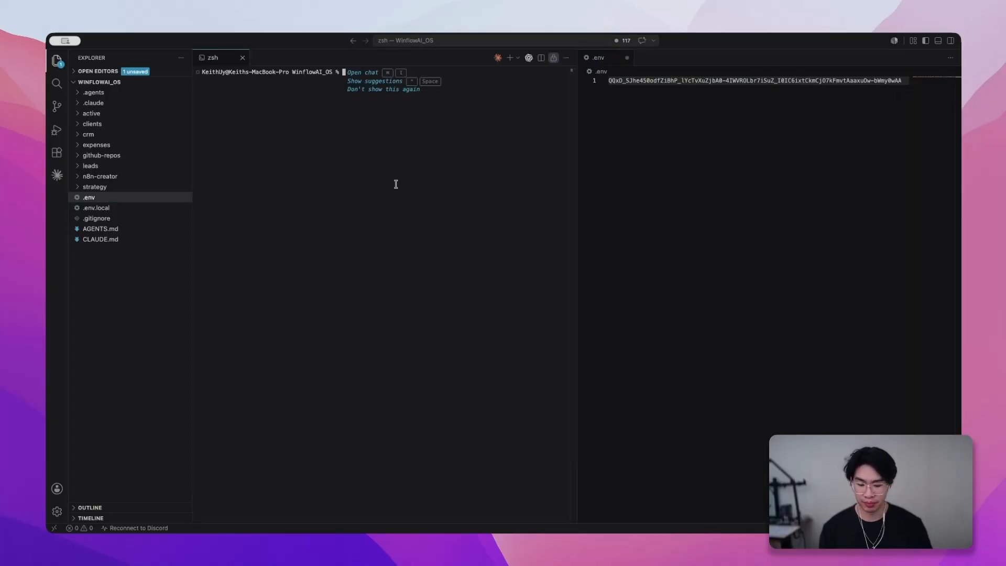
pyautogui.write('CLAUDE')
pyautogui.press('Return')
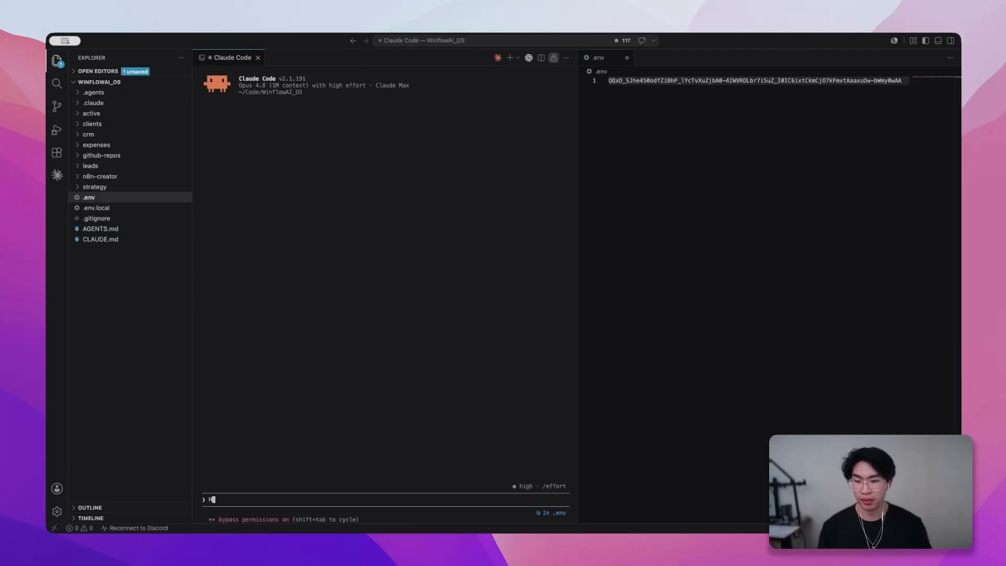
# Send Claude Code the prompt "I want you to message a sonnect 4.6 model saying "Hey there". Use the API key".
pyautogui.write('I want you to me')
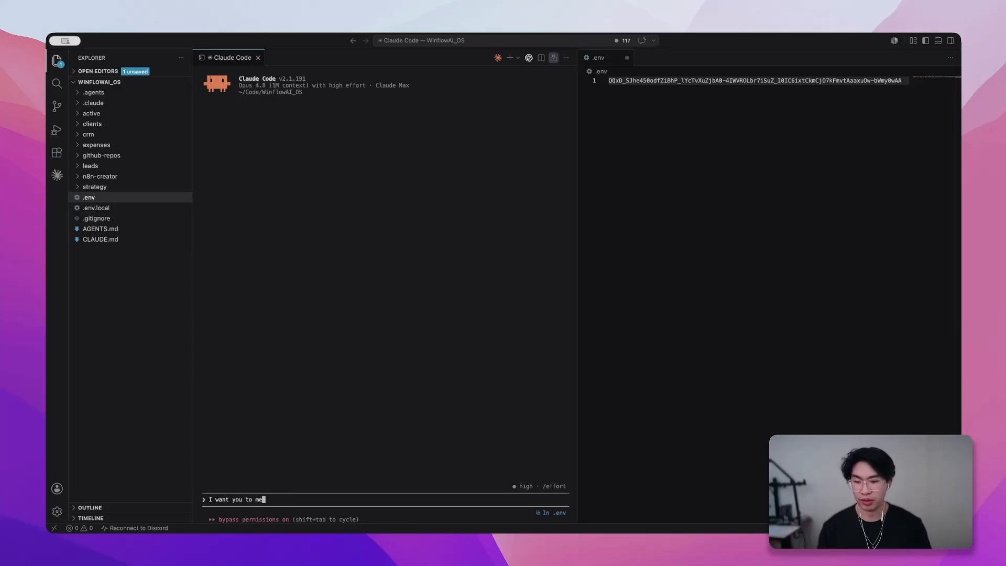
pyautogui.write('ssage a sonnect 4.56')
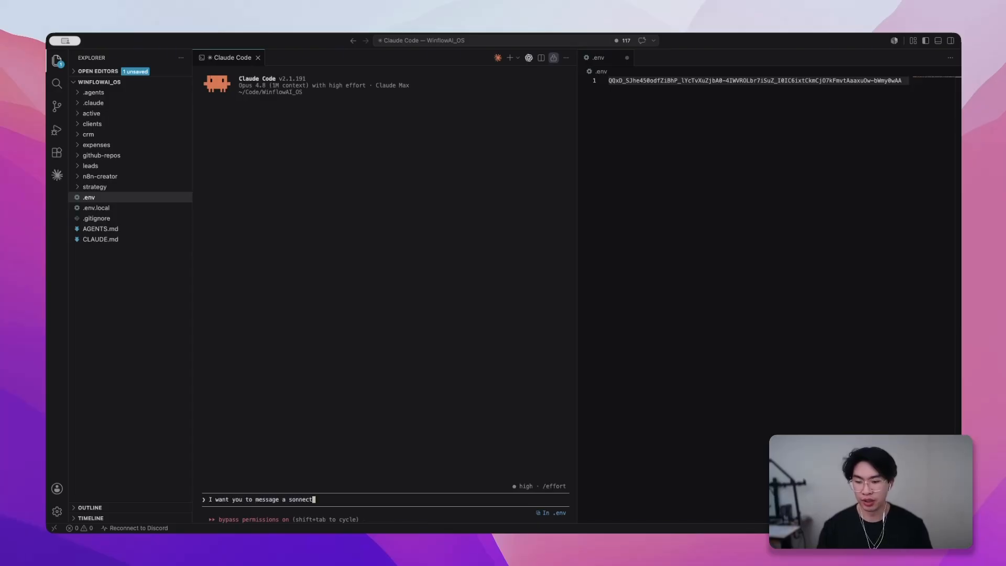
pyautogui.press('BackSpace')
pyautogui.write('6 m')
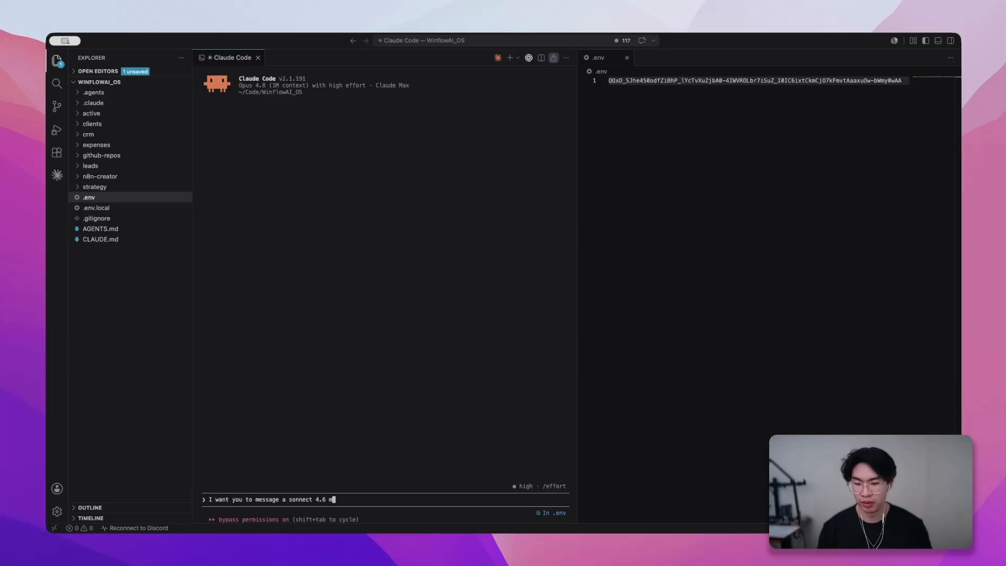
pyautogui.write('odel saying "Hey there"')
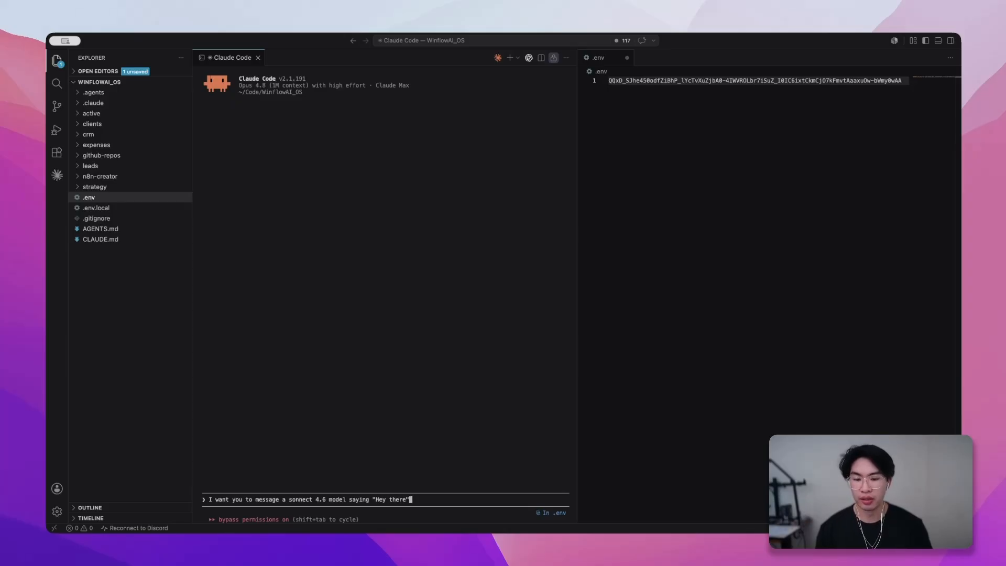
pyautogui.write('. Use the API key')
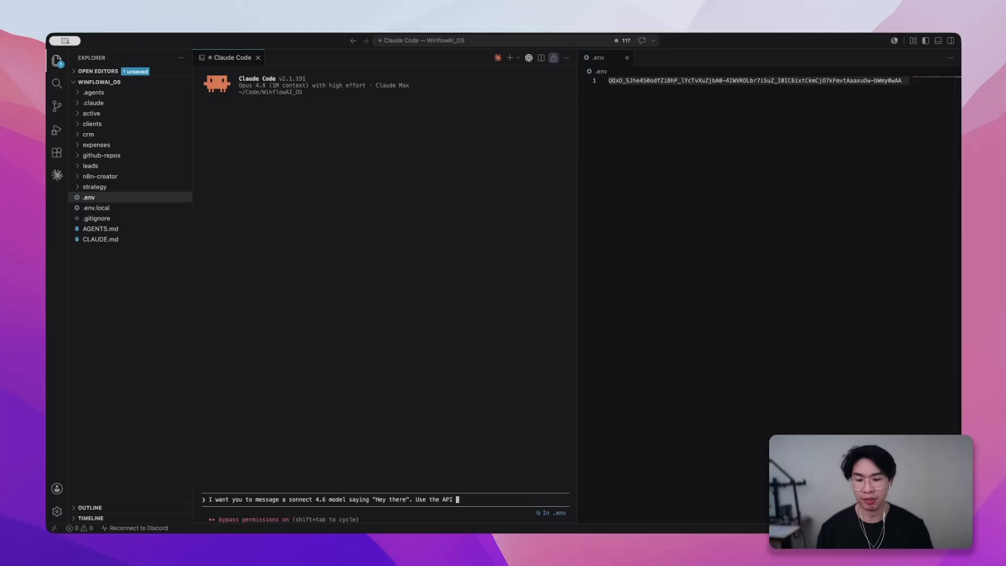
pyautogui.press('Return')
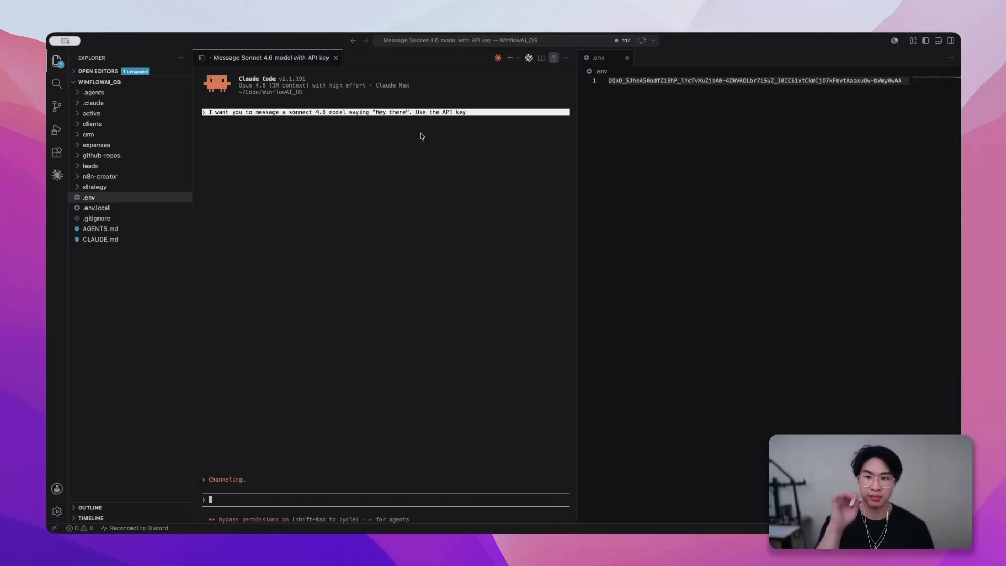